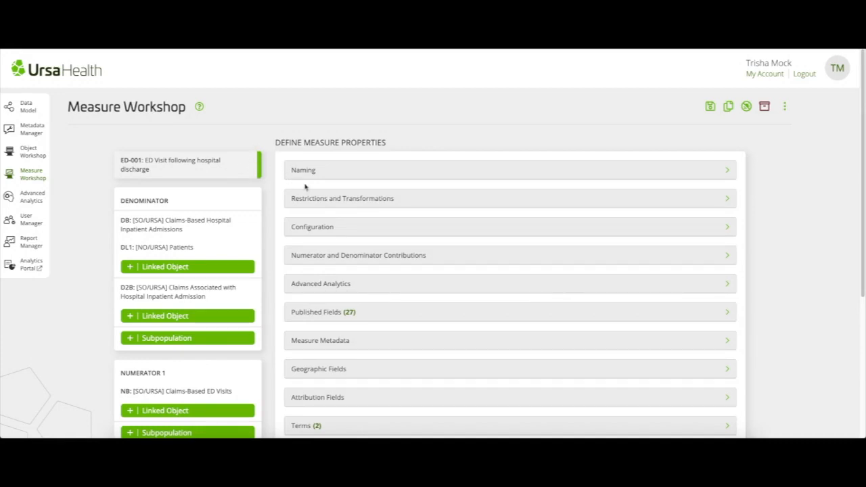
Open the configuration of measure ED-001 and review its Component Class options, keeping Normal-Form selected
left_click(351, 228)
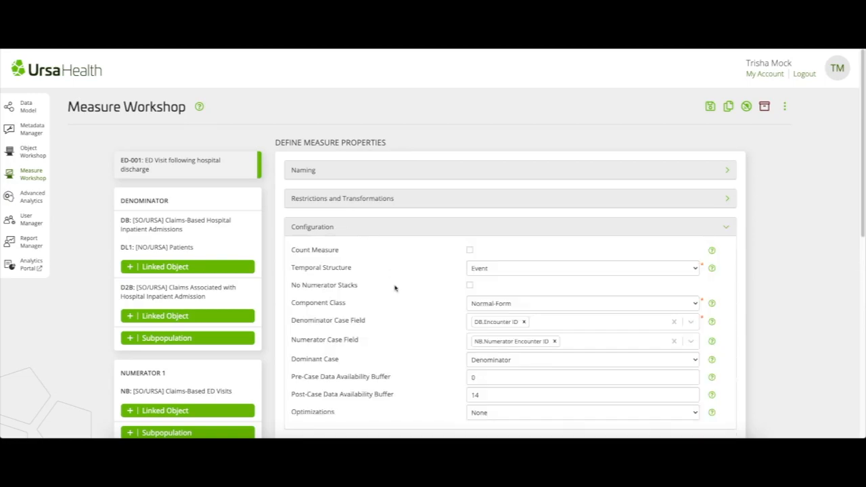
scroll(395, 288, "down", 1)
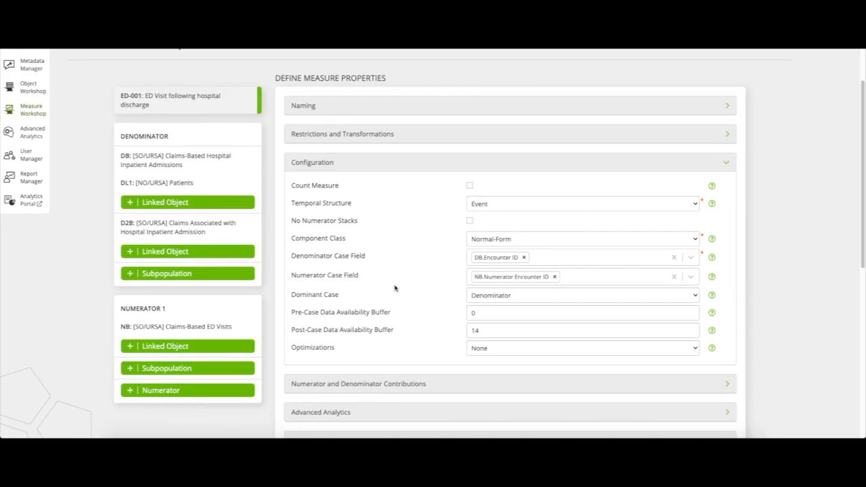
left_click(527, 240)
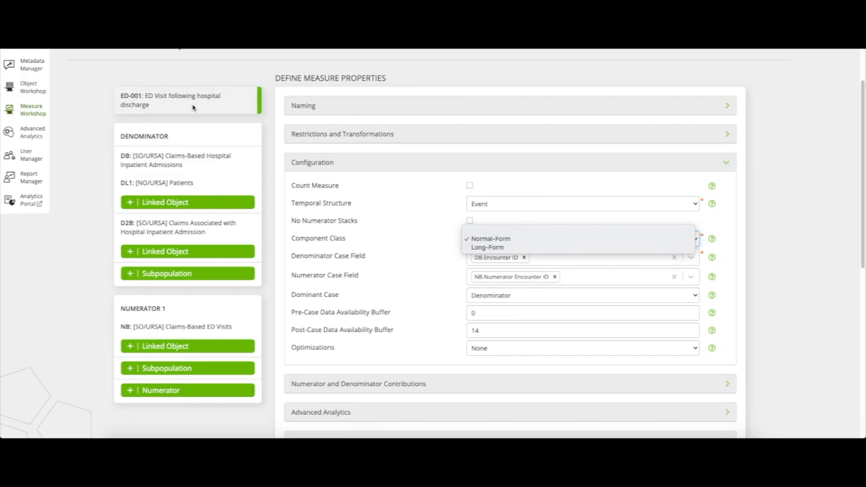
left_click(536, 239)
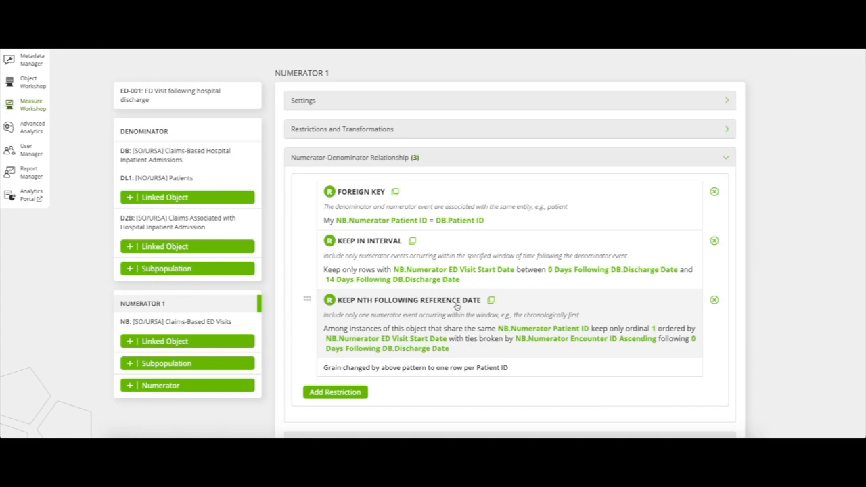
Examine the settings of the Keep Nth Following Reference Date restriction in Numerator 1's numerator-denominator relationship
left_click(456, 306)
scroll(457, 306, "down", 3)
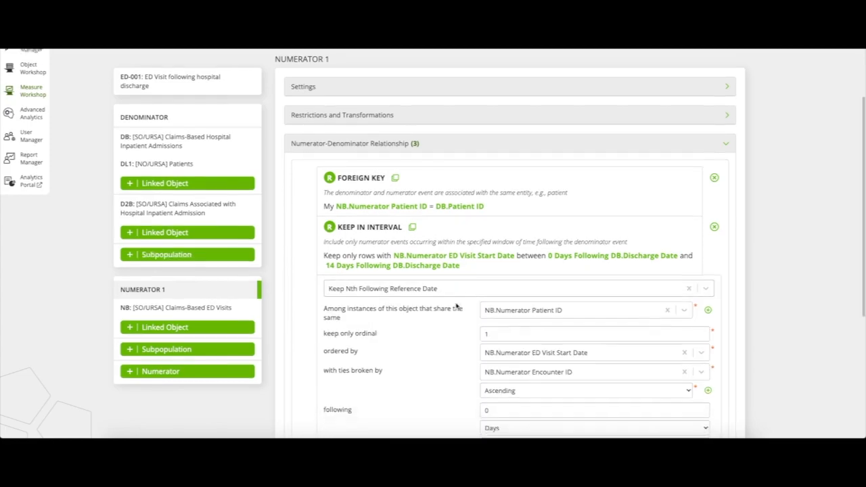
scroll(457, 307, "down", 2)
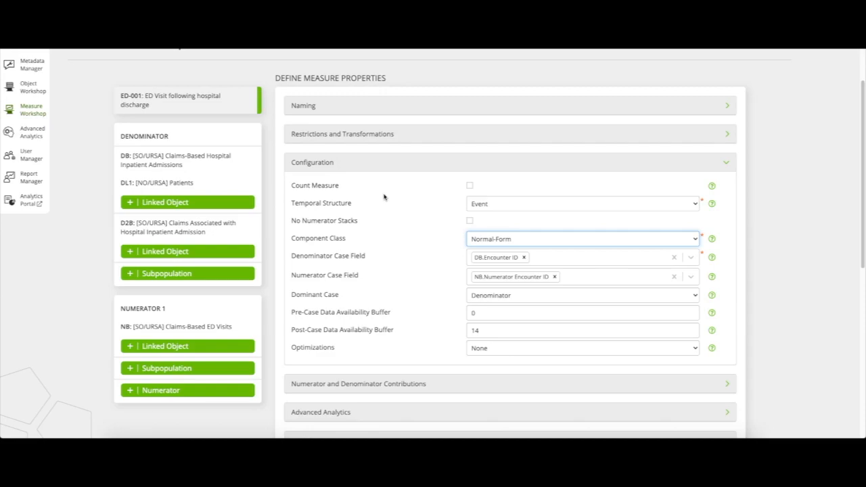
Clone measure ED-001 and set the clone's Component Class to Long-Form
scroll(383, 195, "up", 2)
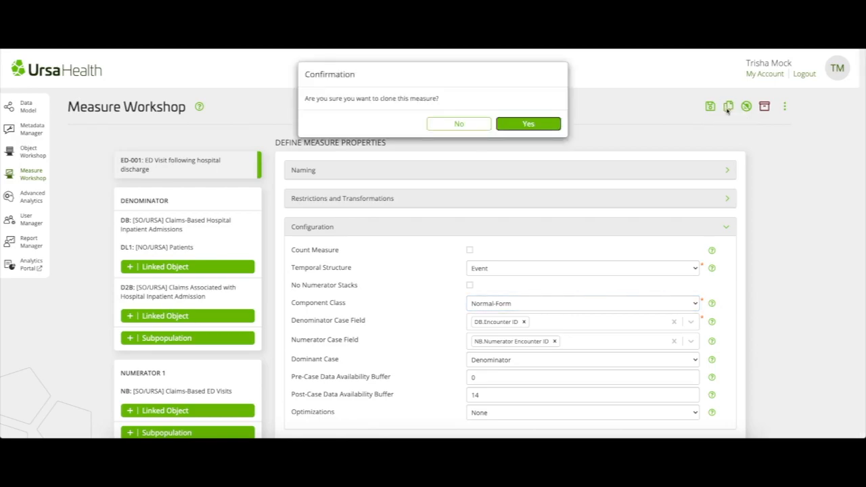
left_click(527, 125)
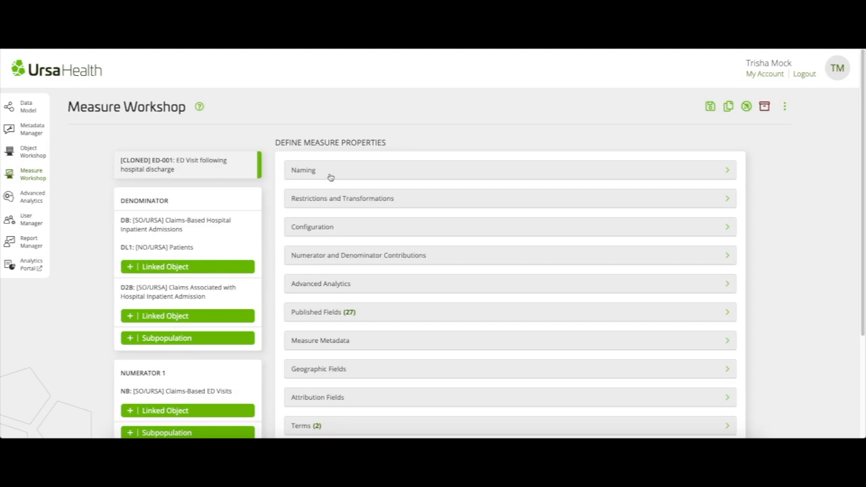
left_click(355, 230)
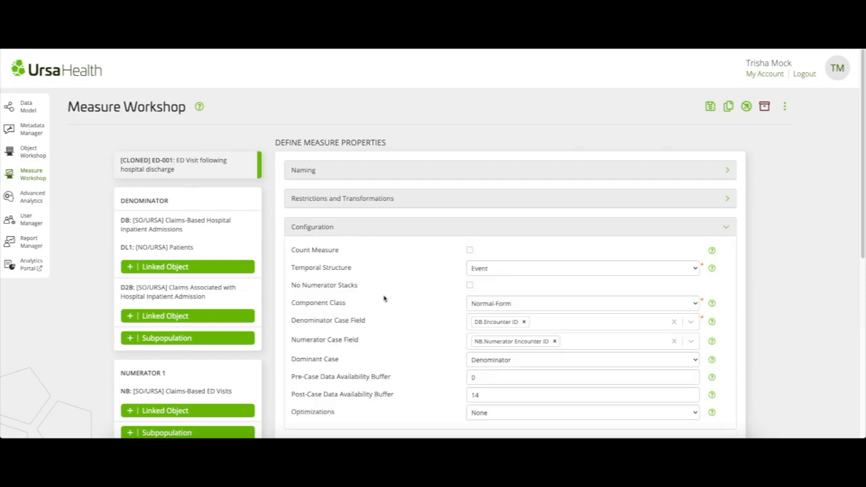
scroll(383, 297, "down", 1)
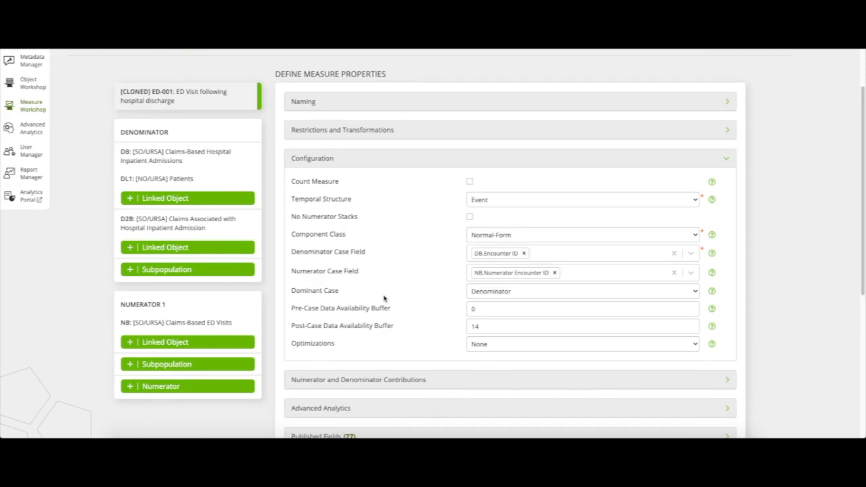
left_click(564, 237)
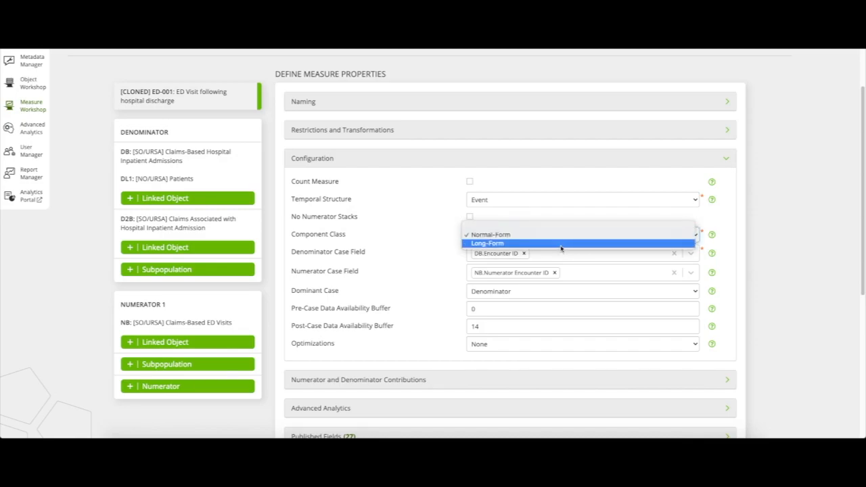
left_click(560, 245)
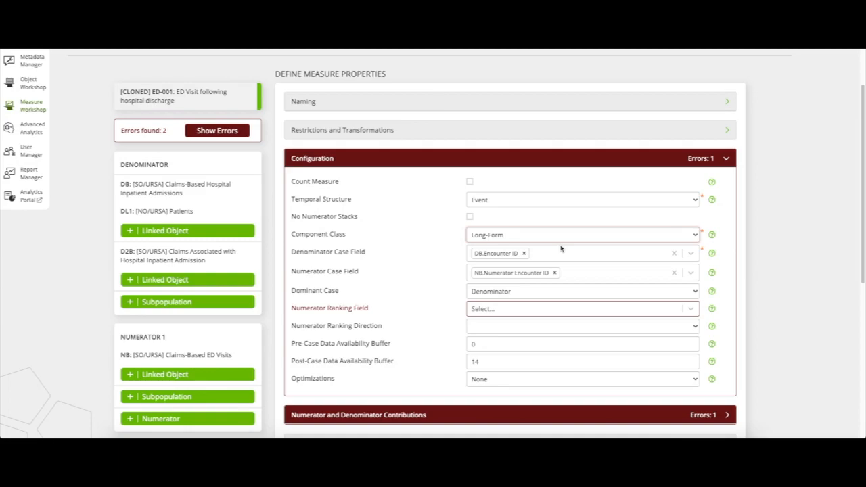
Set the Numerator Ranking Field to NB.Numerator ED Visit Start Date with ranking direction Descending, then collapse the configuration
left_click(575, 308)
type("n")
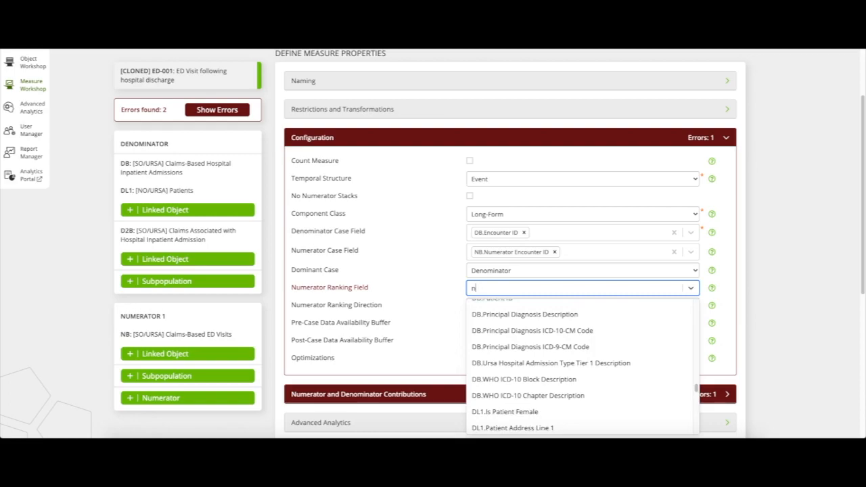
type("umerator ")
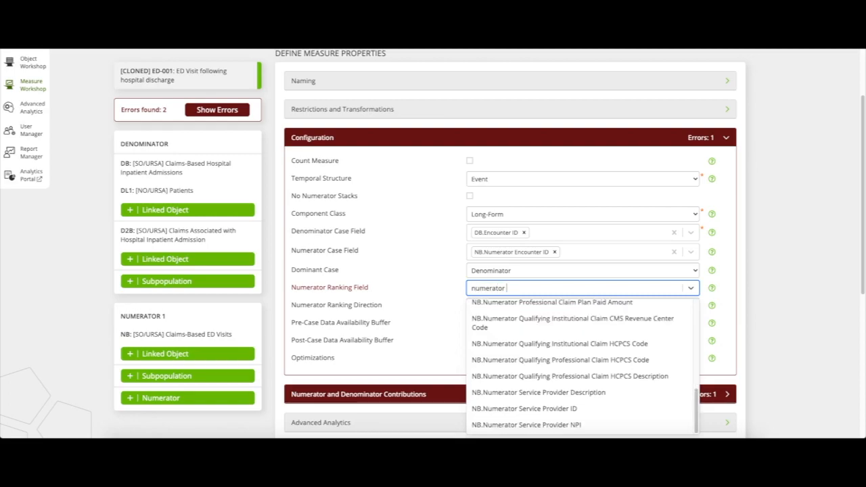
type("ed")
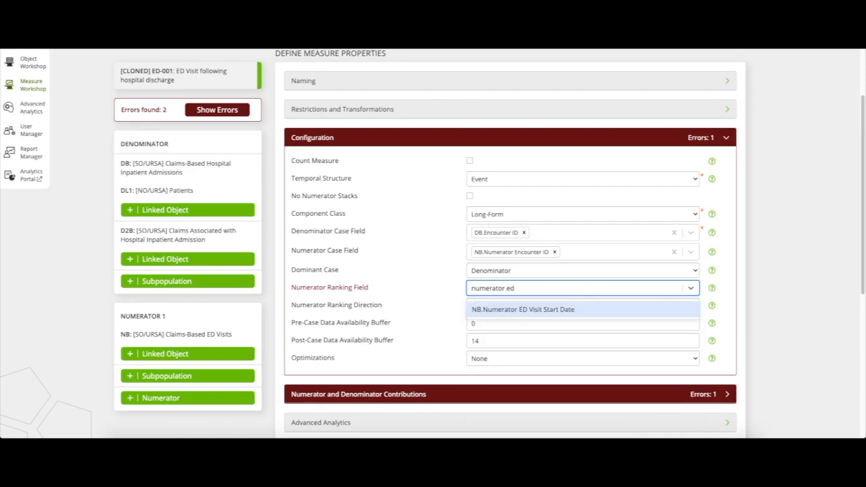
left_click(563, 310)
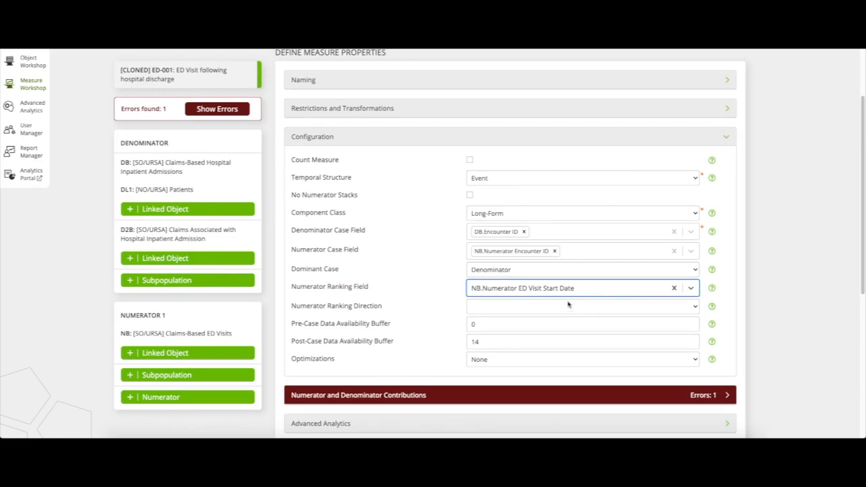
left_click(566, 306)
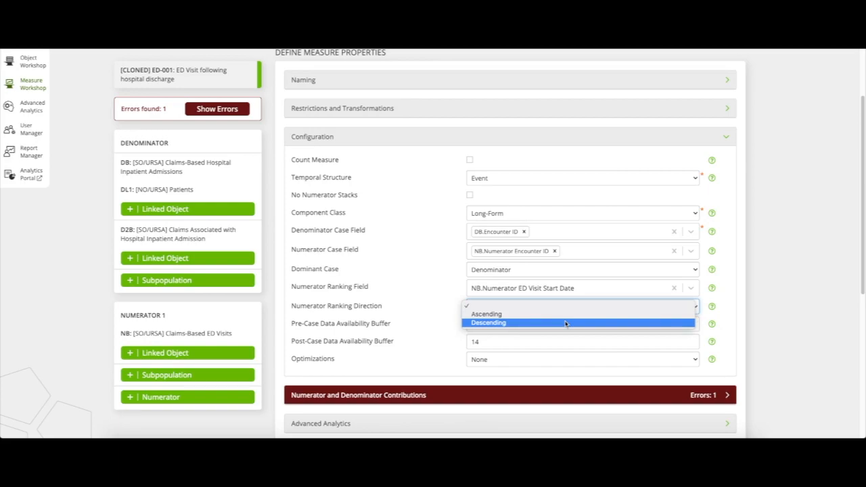
left_click(566, 323)
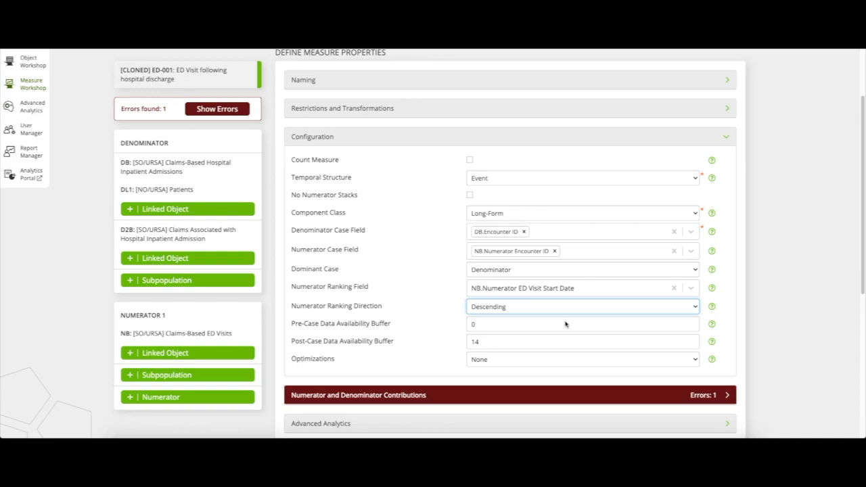
left_click(527, 138)
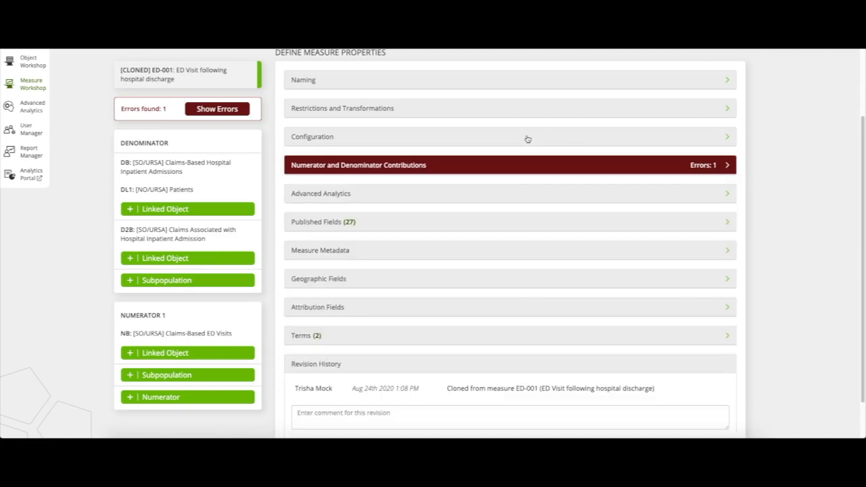
Set the Numerator Component Aggregation Function to Sum in the numerator and denominator contributions
left_click(520, 170)
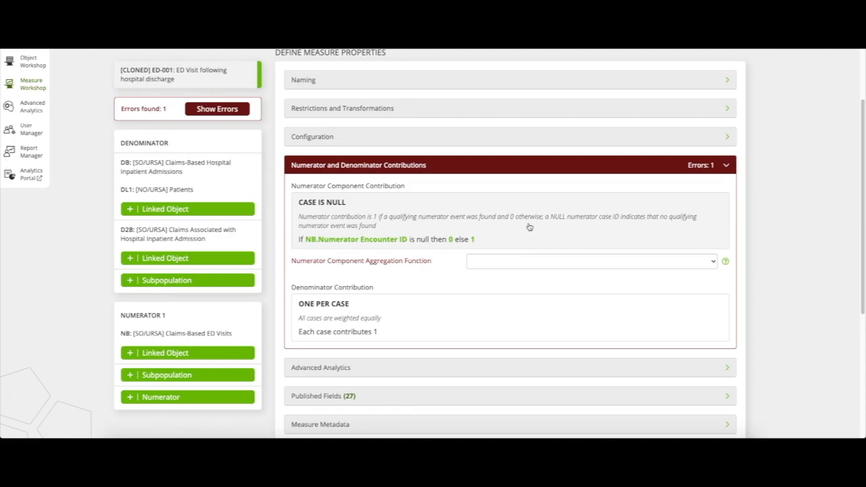
left_click(526, 264)
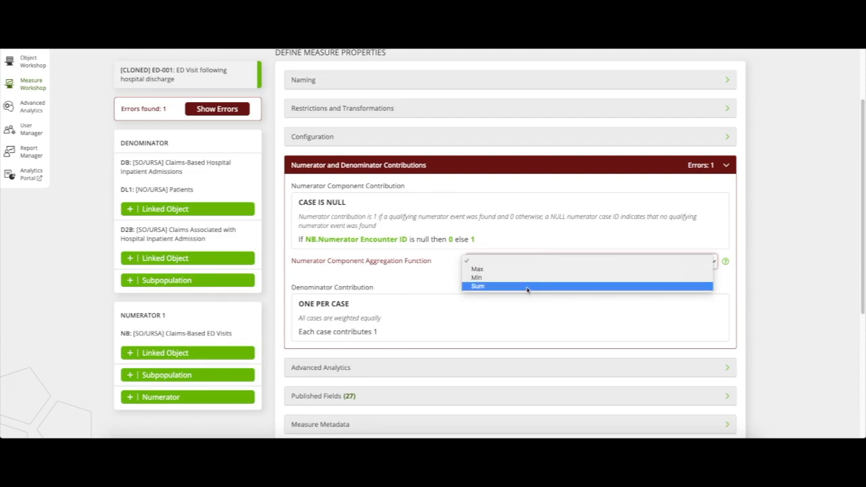
left_click(527, 287)
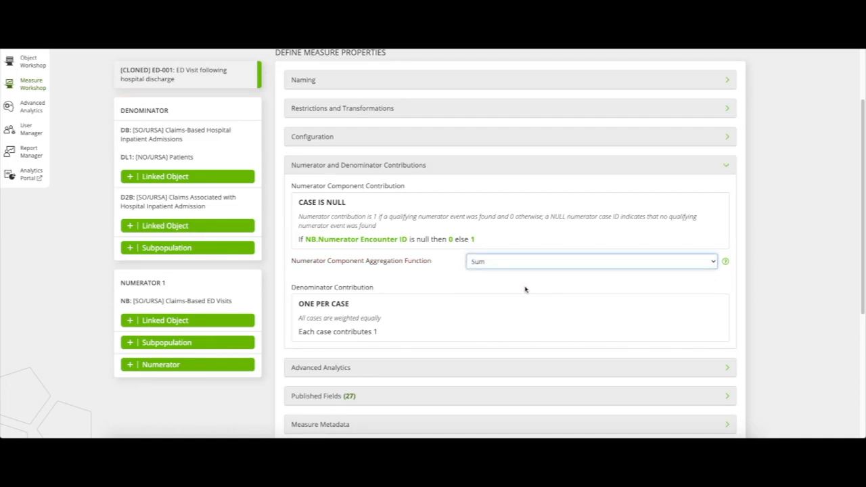
left_click(531, 171)
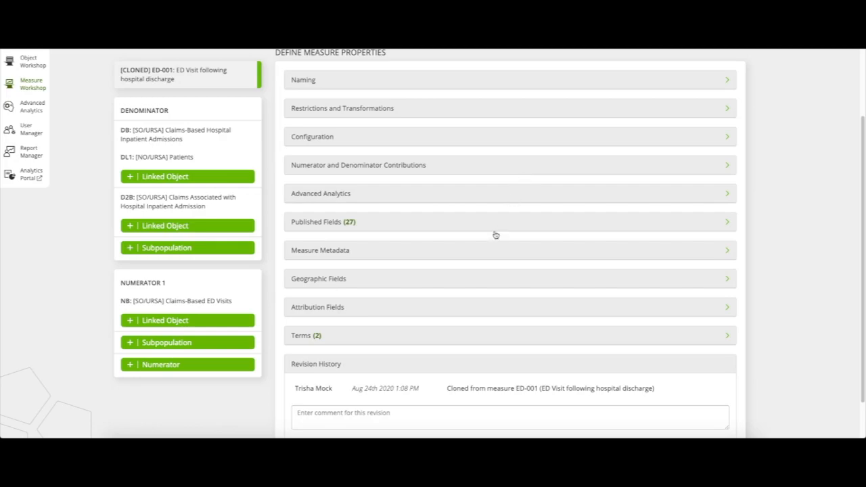
Set the Measure Distribution to Normal and the Measure Unit to Number in the measure metadata
left_click(484, 253)
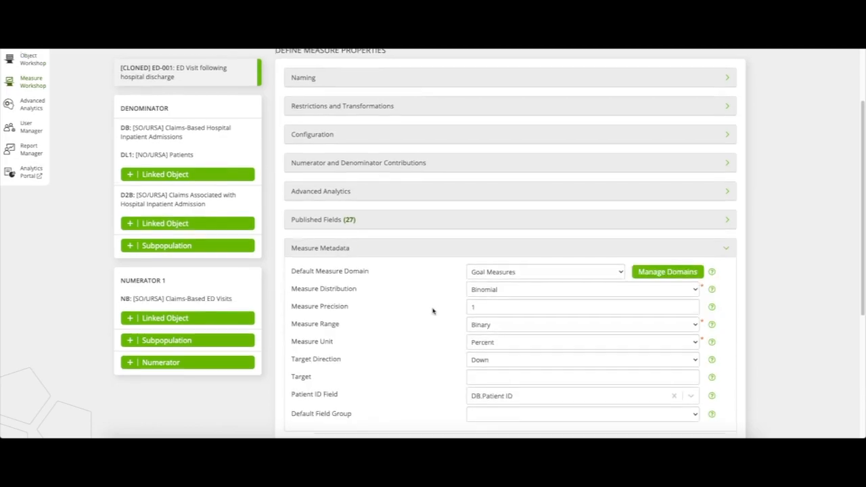
scroll(433, 310, "down", 1)
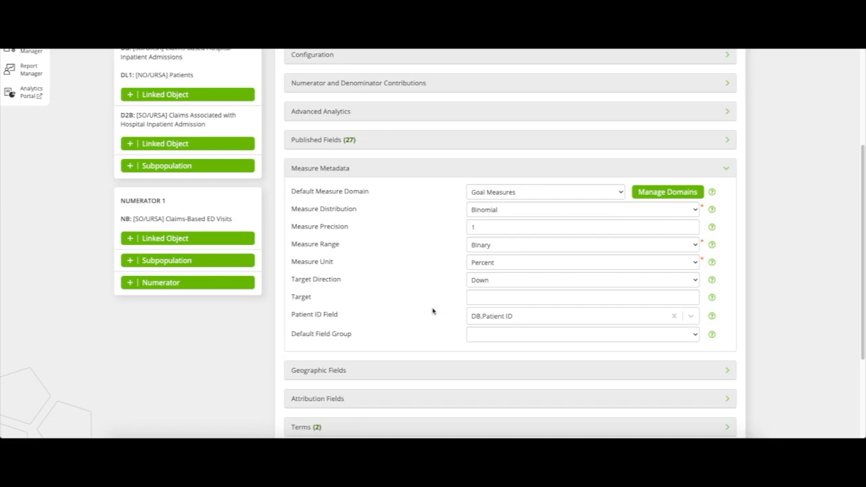
left_click(561, 215)
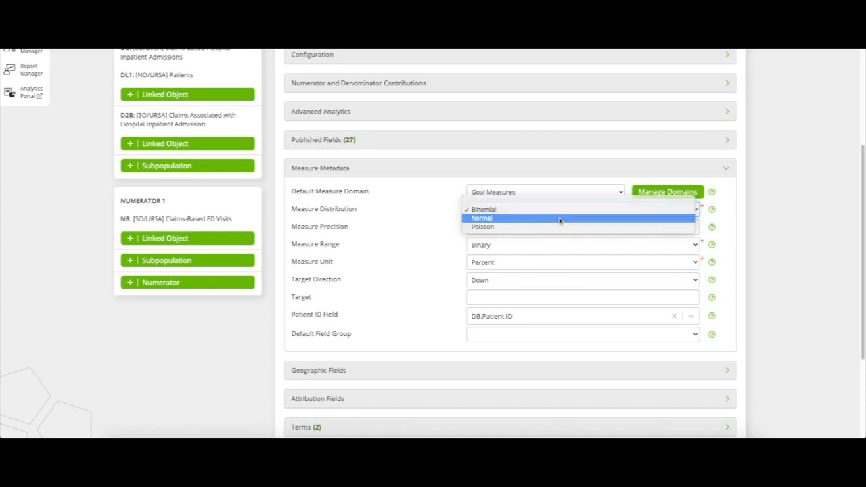
left_click(559, 218)
left_click(553, 265)
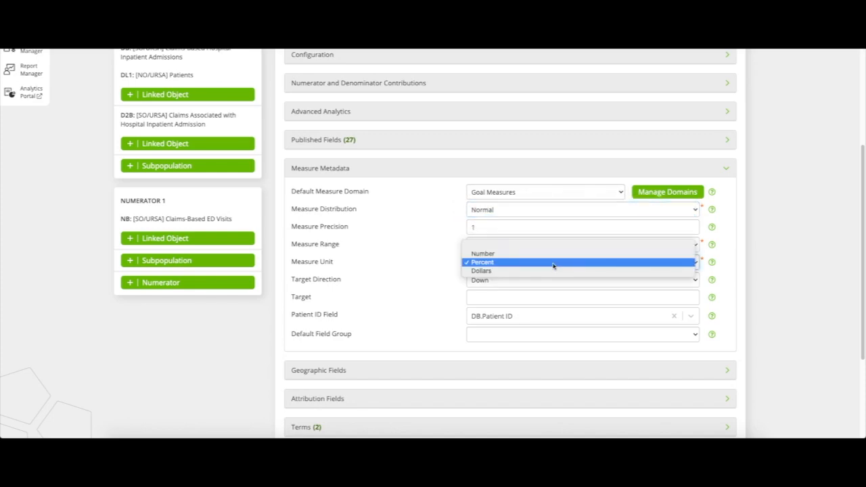
left_click(553, 254)
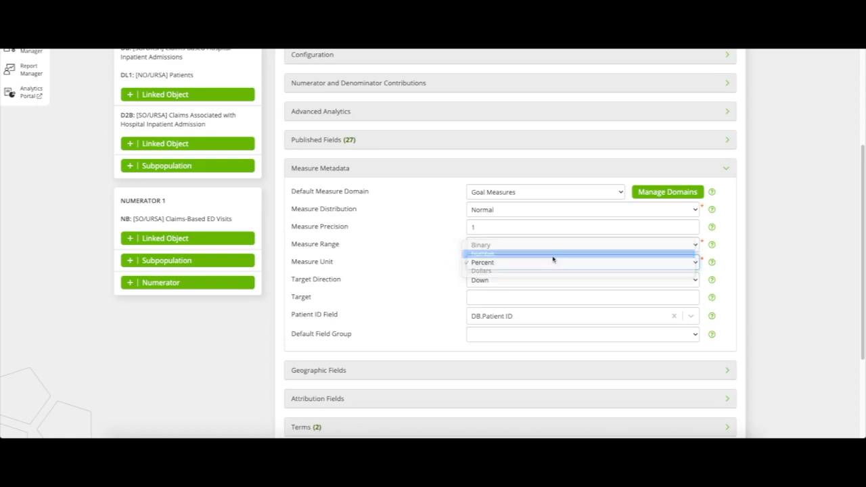
left_click(543, 173)
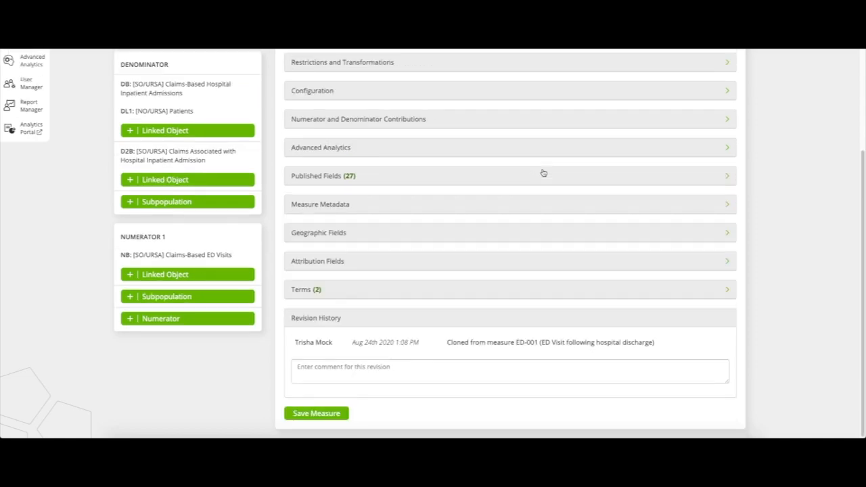
Delete the Keep Nth Following Reference Date restriction from Numerator 1's numerator-denominator relationship and return to the measure properties
left_click(208, 236)
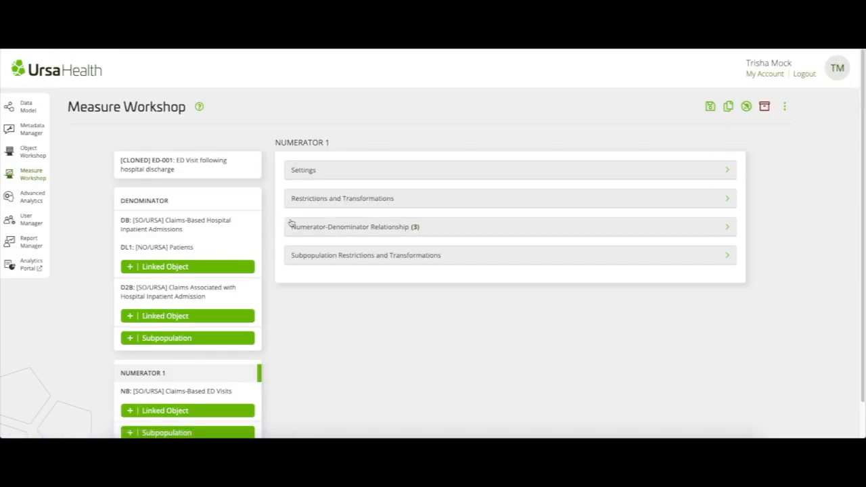
left_click(349, 230)
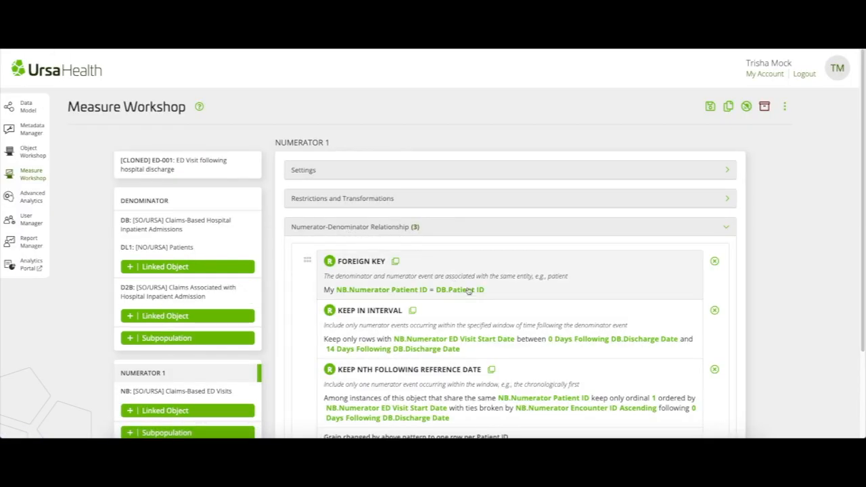
scroll(481, 298, "down", 2)
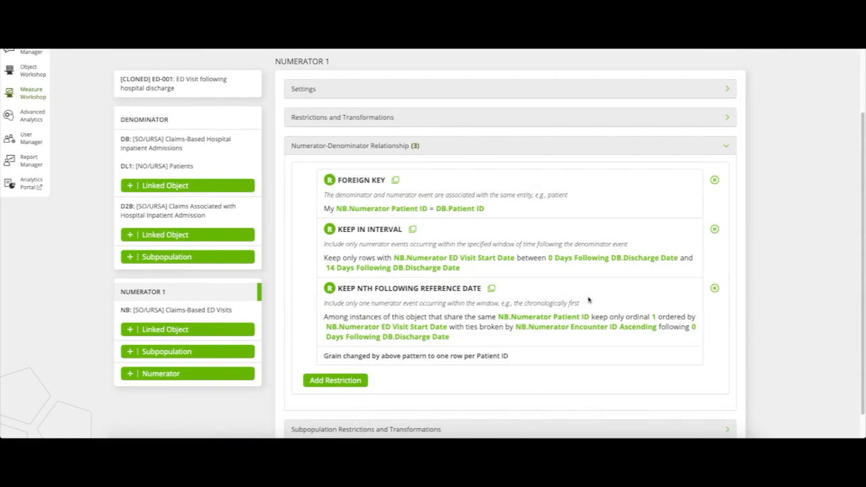
left_click(715, 289)
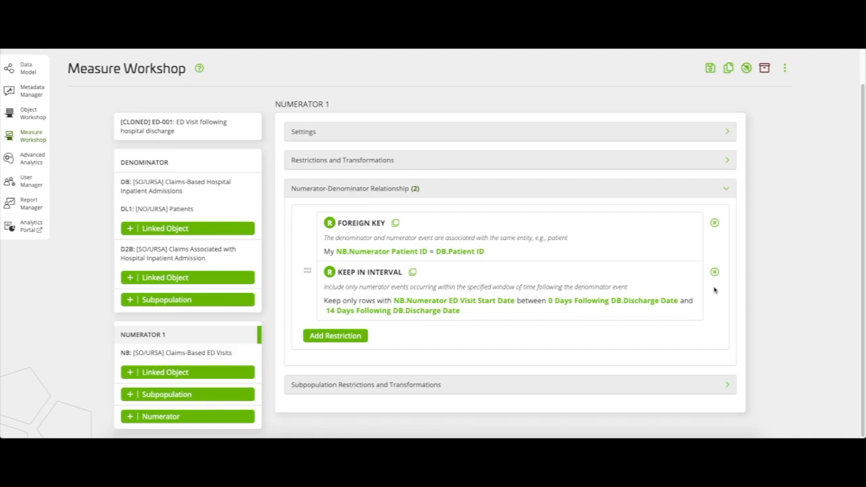
left_click(631, 191)
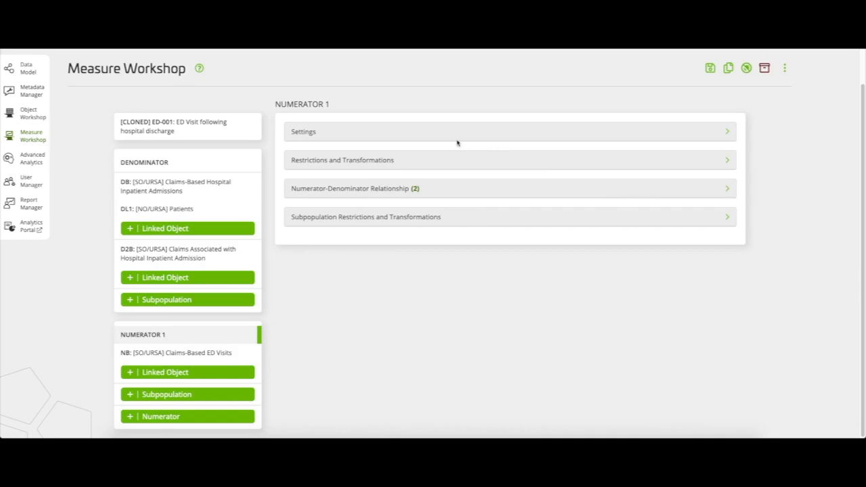
left_click(221, 126)
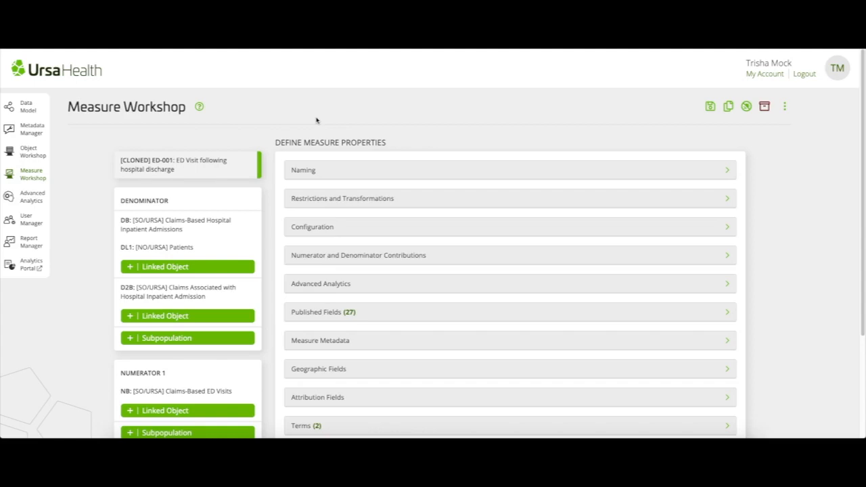
Review the measure's configuration, checking the Numerator Ranking Field and the available Numerator Ranking Direction options
left_click(361, 229)
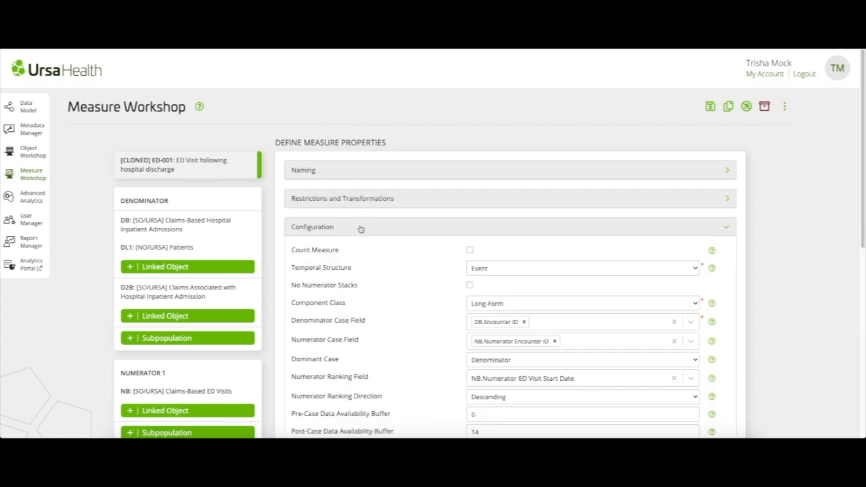
scroll(387, 288, "down", 2)
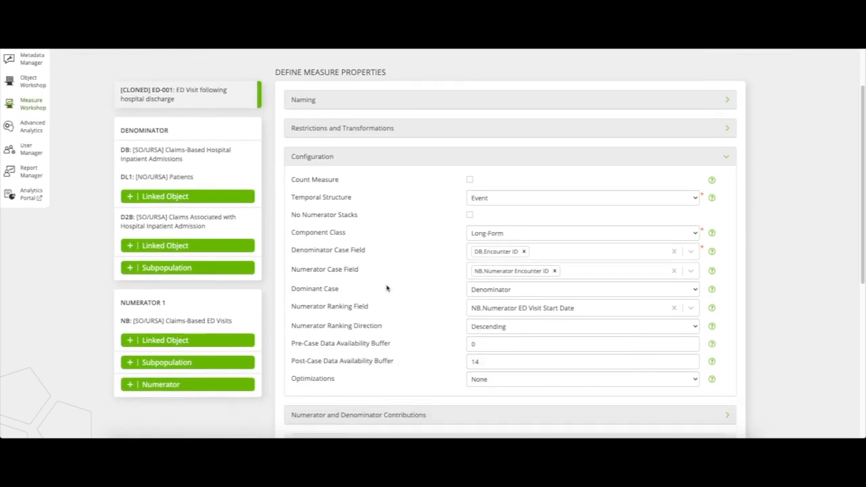
left_click(534, 297)
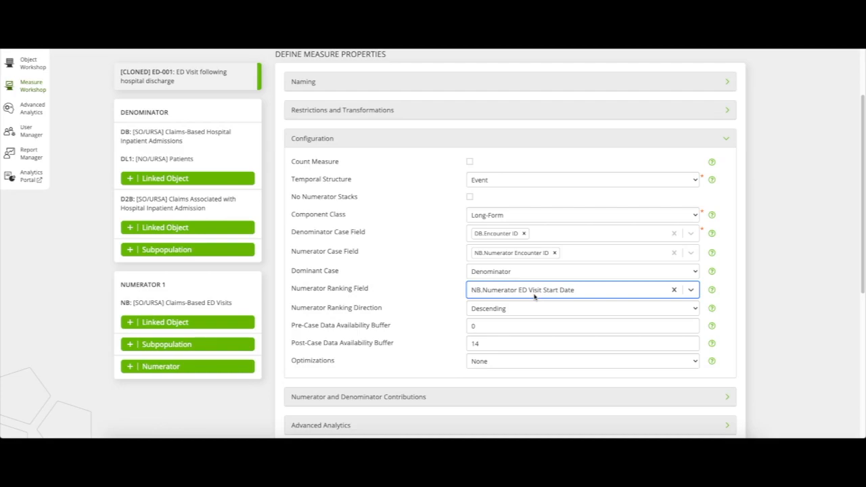
left_click(535, 309)
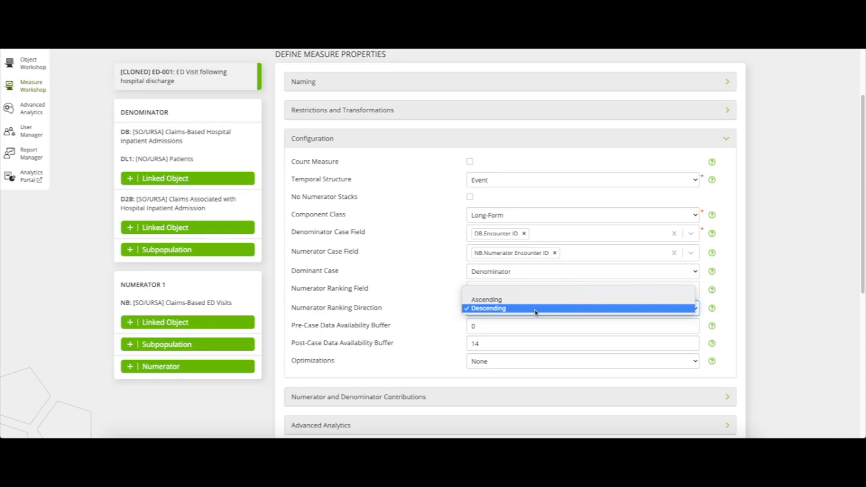
left_click(536, 308)
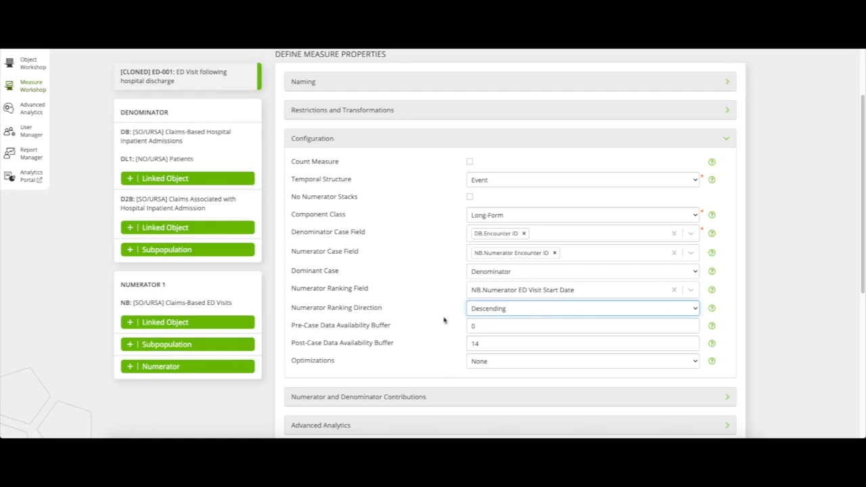
Review the Numerator Component Aggregation Function options in the numerator and denominator contributions
scroll(432, 397, "down", 1)
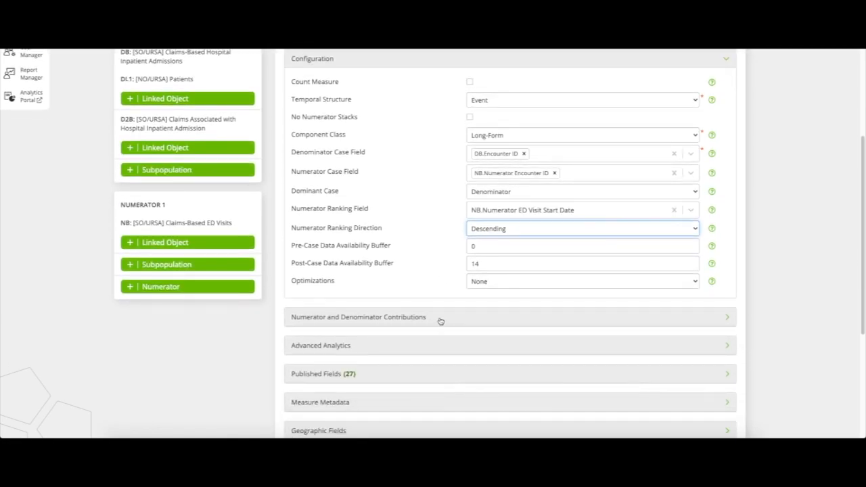
left_click(440, 321)
scroll(441, 320, "down", 1)
scroll(440, 321, "down", 2)
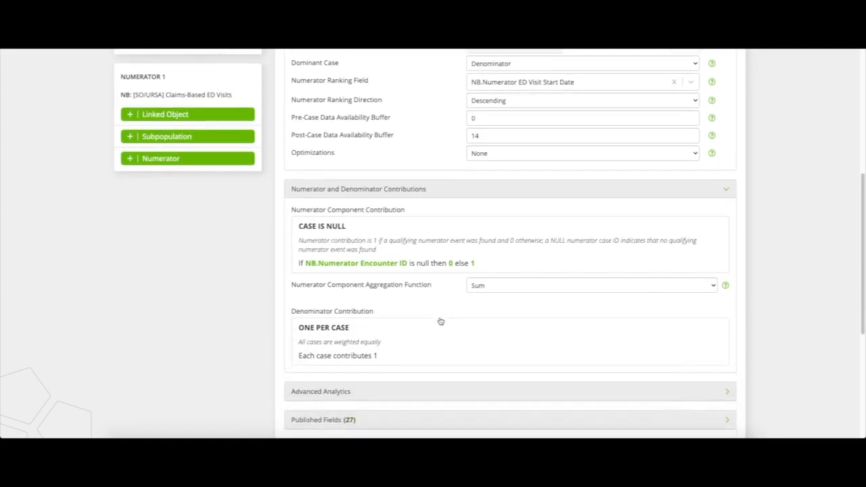
left_click(526, 279)
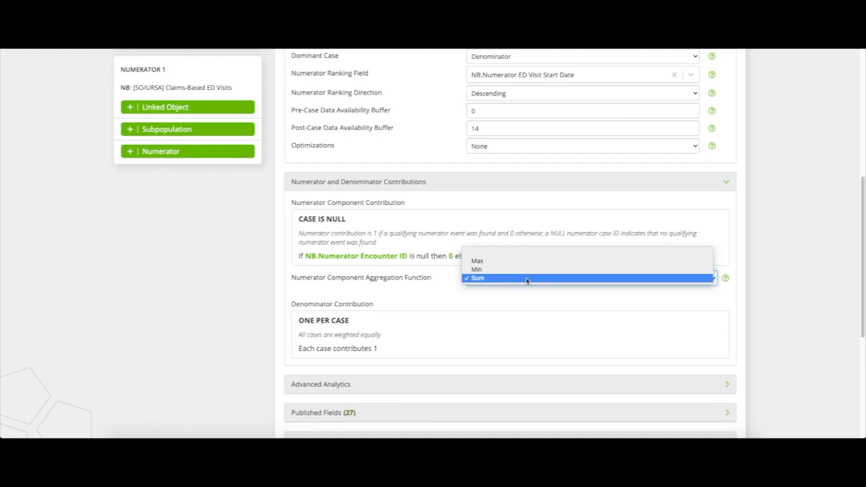
left_click(526, 278)
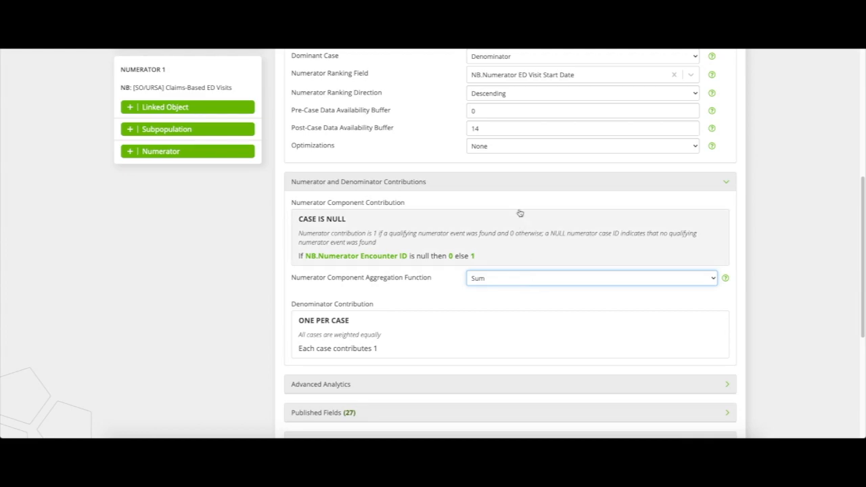
Collapse the Numerator and Denominator Contributions and Configuration sections and return to the start of the measure properties
left_click(516, 183)
scroll(517, 192, "up", 2)
scroll(516, 192, "up", 2)
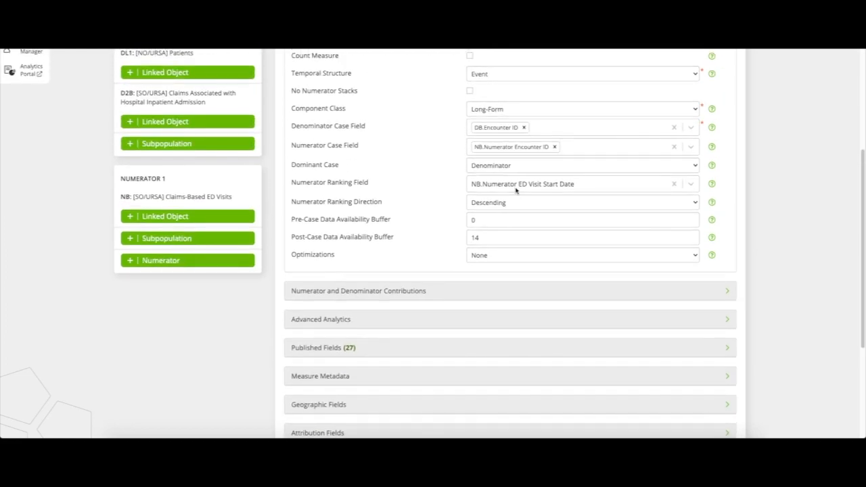
left_click(500, 101)
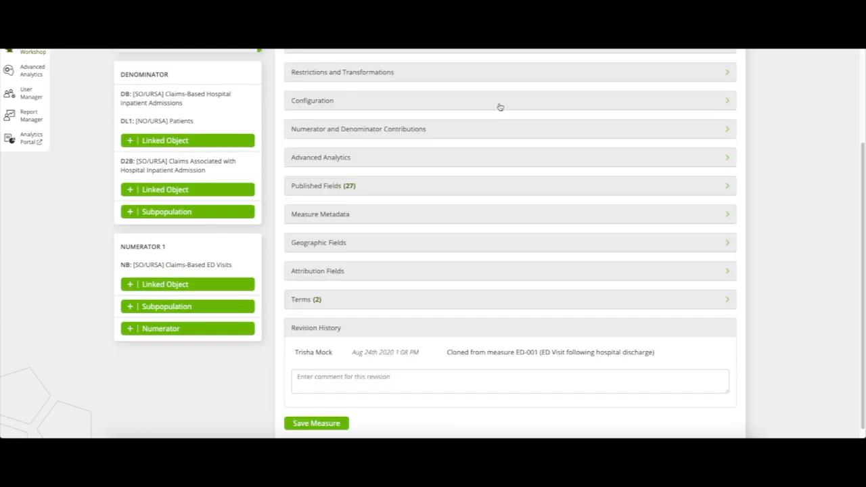
scroll(500, 108, "up", 3)
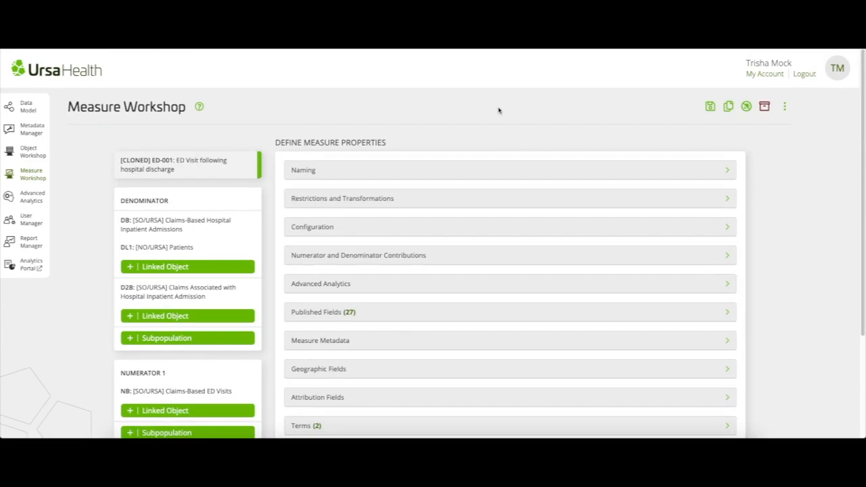